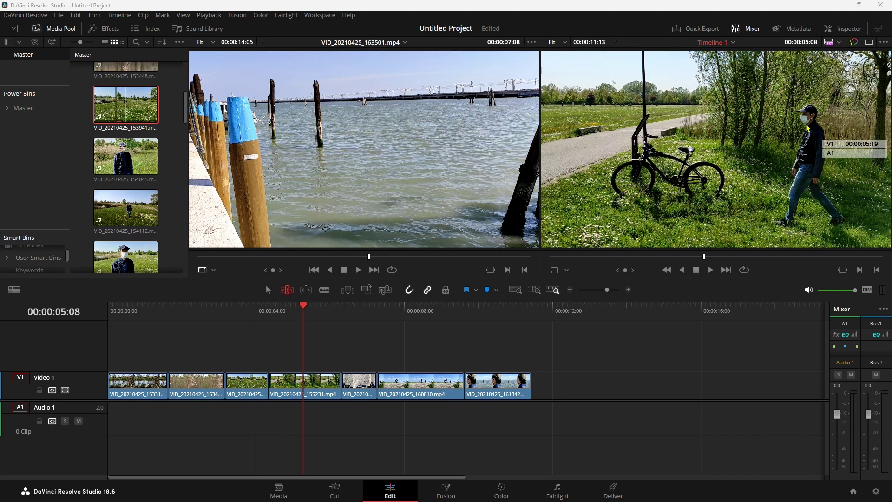
Scrub the playhead back, then step one frame left to 00:00:06:28 in the fifth clip
{"action": "mouse_move", "coordinate": [317, 323]}
{"action": "left_mouse_down"}
{"action": "mouse_move", "coordinate": [152, 334]}
{"action": "mouse_move", "coordinate": [367, 346]}
{"action": "left_mouse_up"}
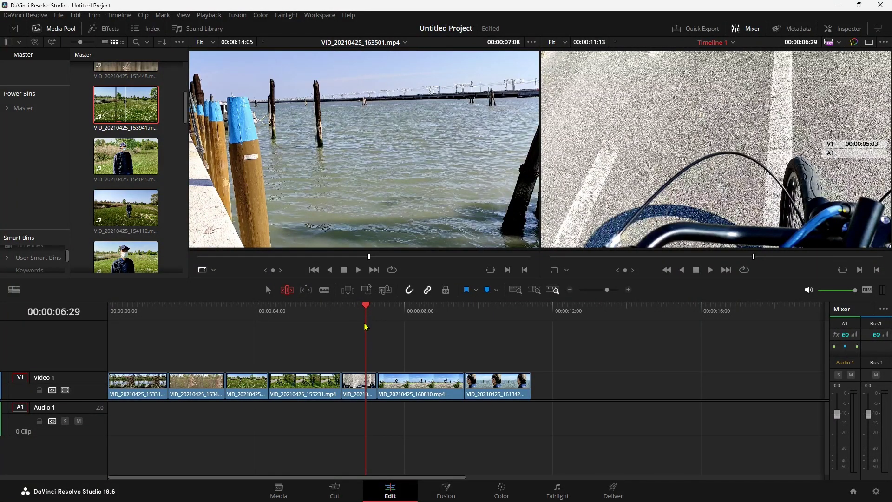
{"action": "key", "text": "Left"}
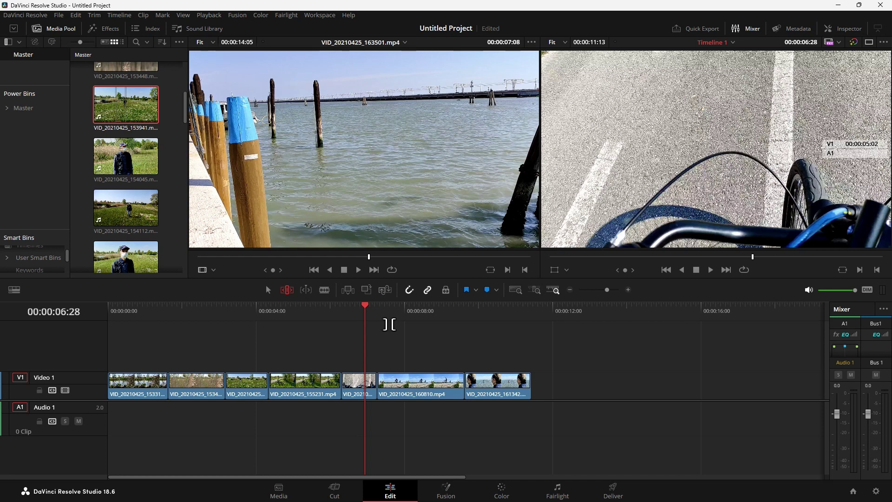
{"action": "key", "text": "ctrl+z"}
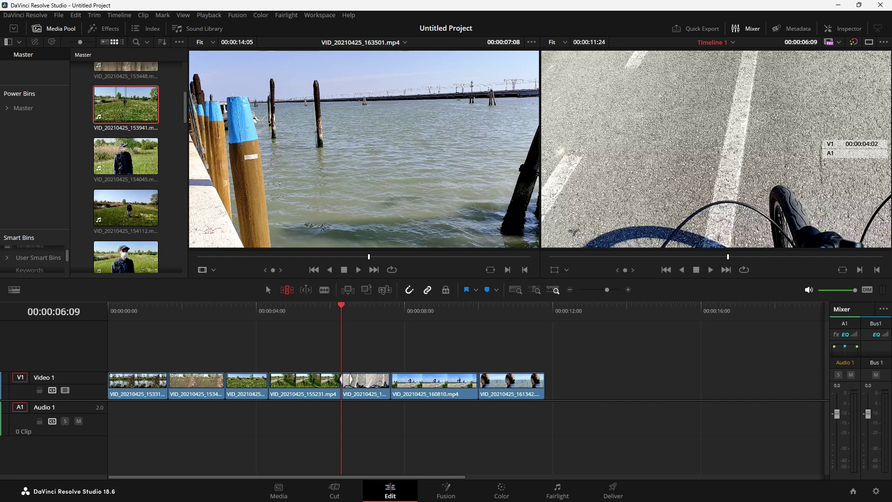
{"action": "key", "text": "ctrl+z"}
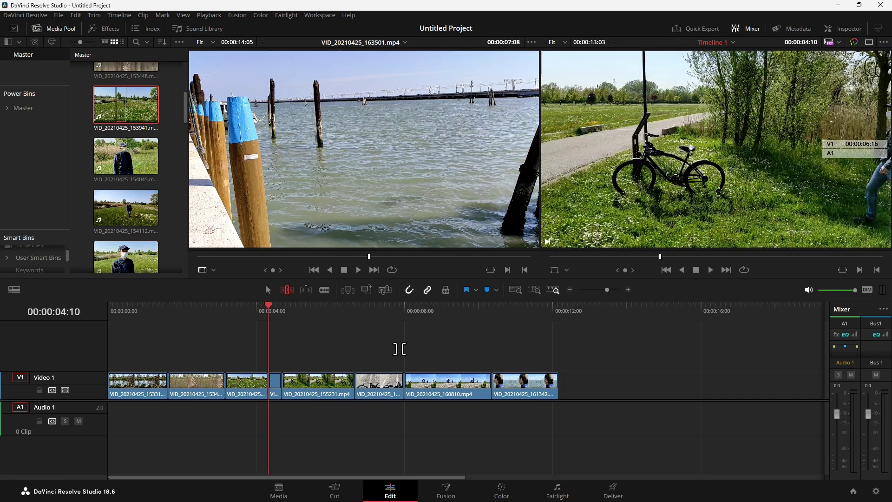
{"action": "key", "text": "ctrl+z"}
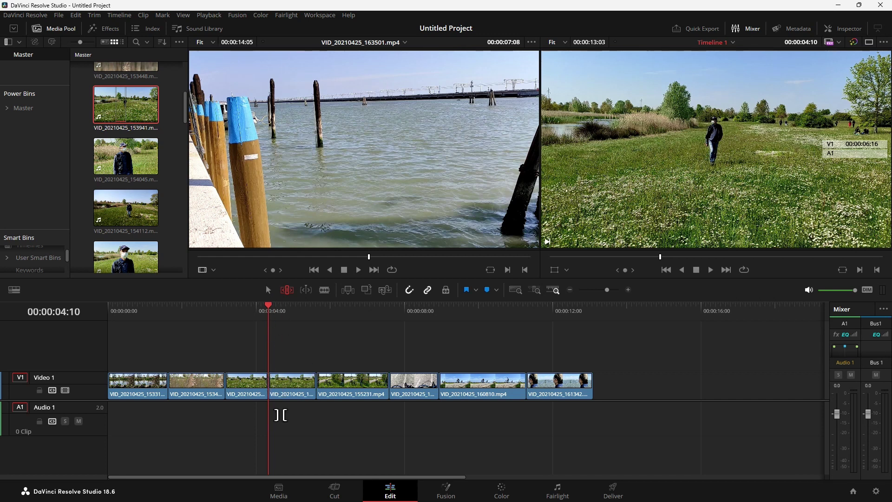
{"action": "key", "text": "ctrl+z"}
{"action": "key", "text": "ctrl+z"}
{"action": "key", "text": "ctrl+z"}
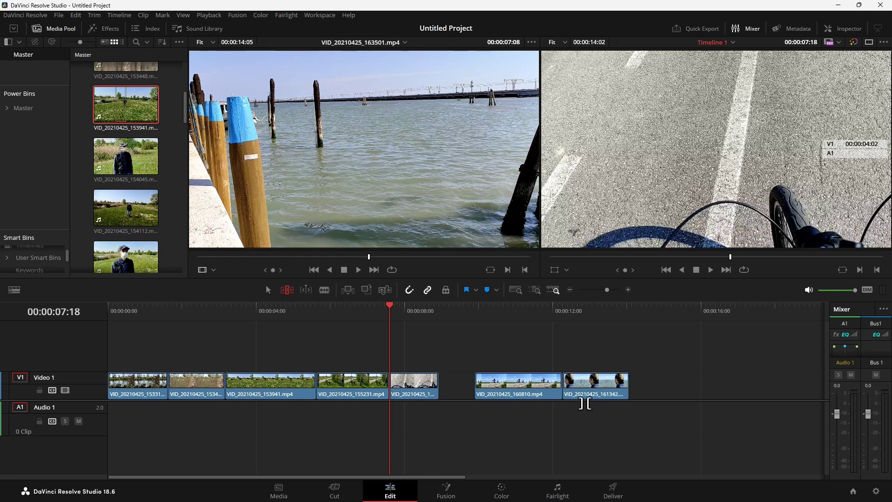
{"action": "key", "text": "ctrl+z"}
{"action": "key", "text": "ctrl+z"}
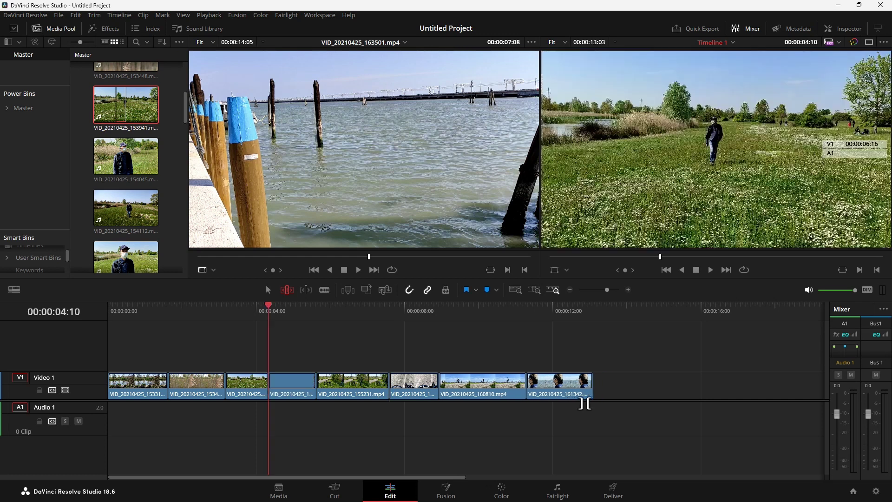
{"action": "key", "text": "ctrl+z"}
{"action": "key", "text": "ctrl+z"}
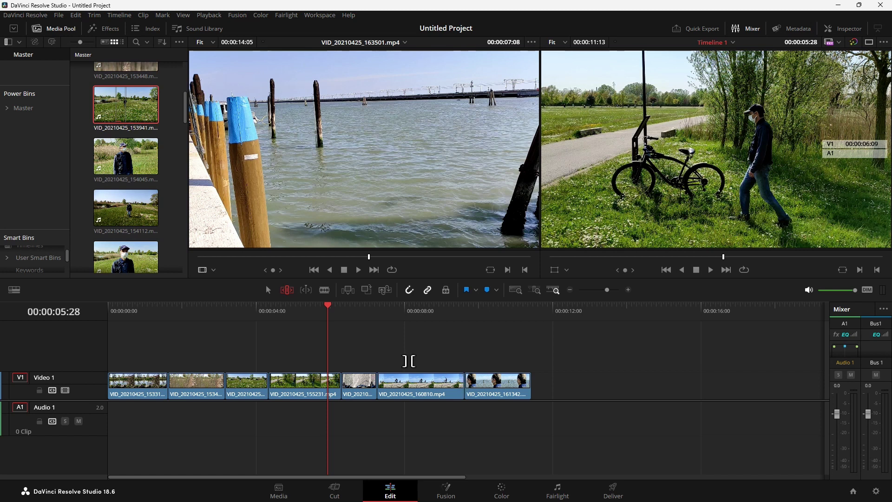
Ripple-trim the 160810 clip at the last cut, then undo three trims so the fifth clip gains 11 frames
{"action": "left_click_drag", "start_coordinate": [327, 311], "coordinate": [464, 310]}
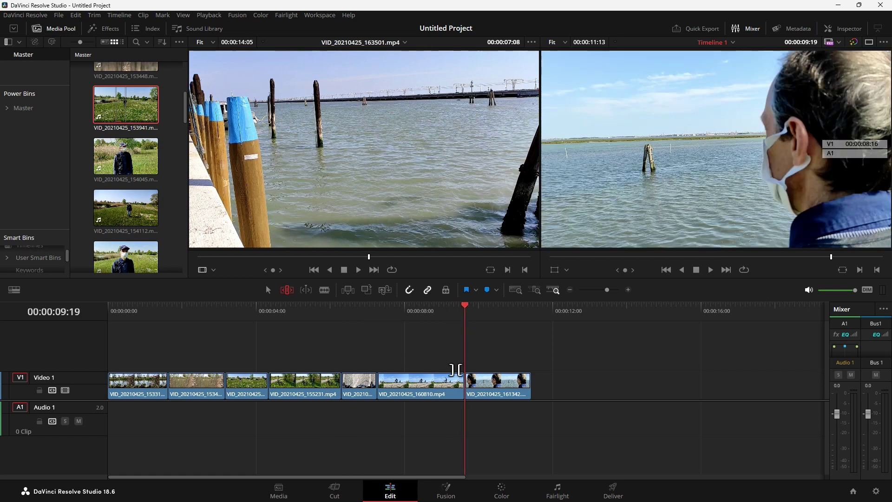
{"action": "left_click_drag", "start_coordinate": [462, 387], "coordinate": [398, 388]}
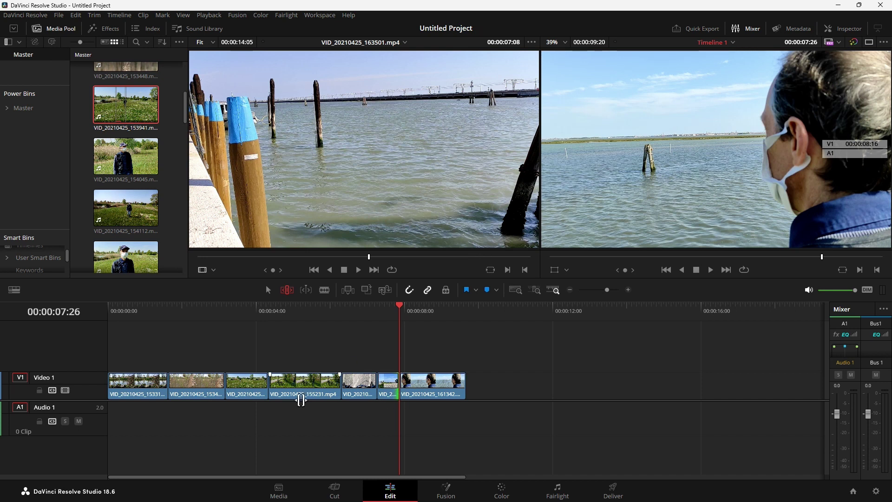
{"action": "key", "text": "ctrl+z"}
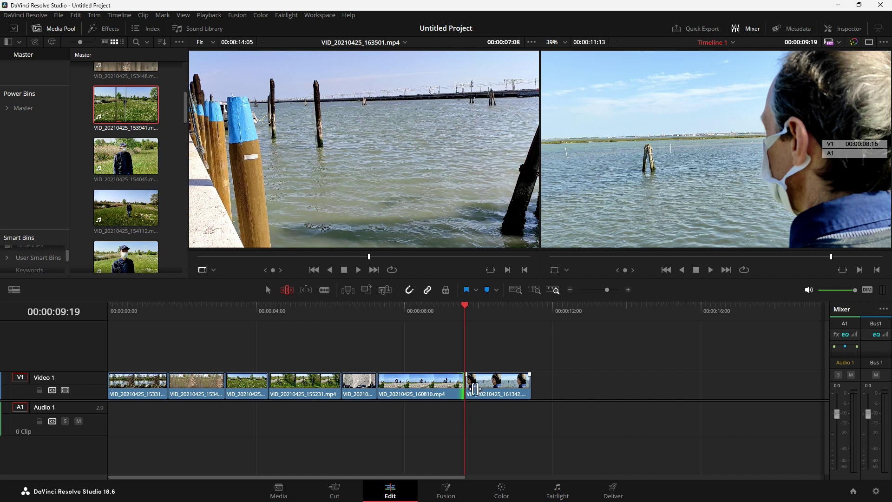
{"action": "key", "text": "ctrl+z"}
{"action": "key", "text": "ctrl+z"}
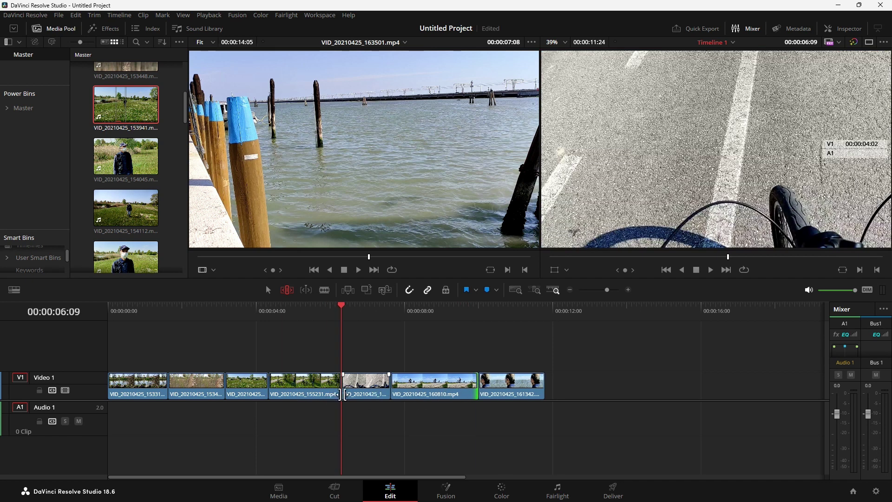
{"action": "key", "text": "ctrl+z"}
{"action": "key", "text": "ctrl+z"}
{"action": "key", "text": "ctrl+z"}
Open the History window from Edit > History, showing Delete Items as the current state
{"action": "left_click", "coordinate": [94, 15]}
{"action": "mouse_move", "coordinate": [80, 16]}
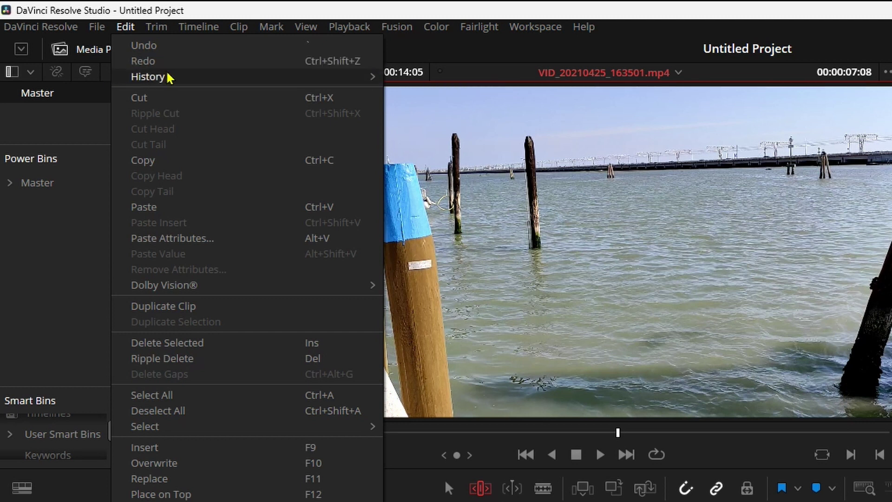
{"action": "mouse_move", "coordinate": [170, 78]}
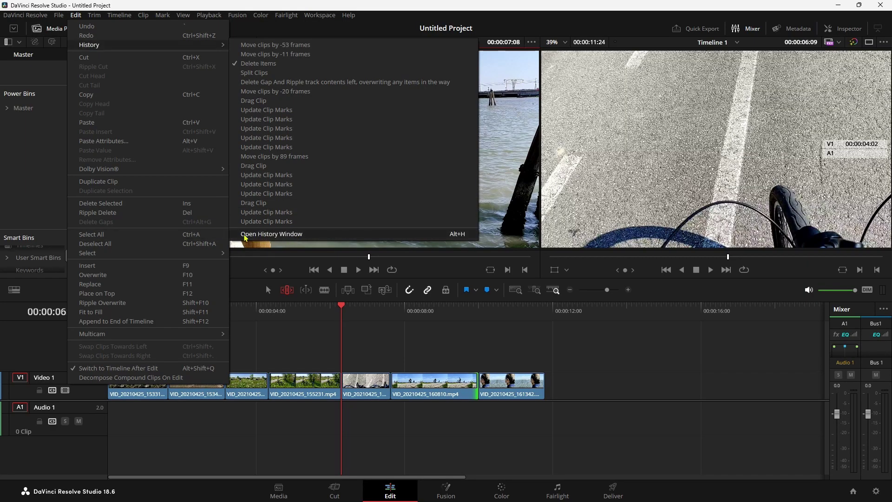
{"action": "left_click", "coordinate": [274, 234]}
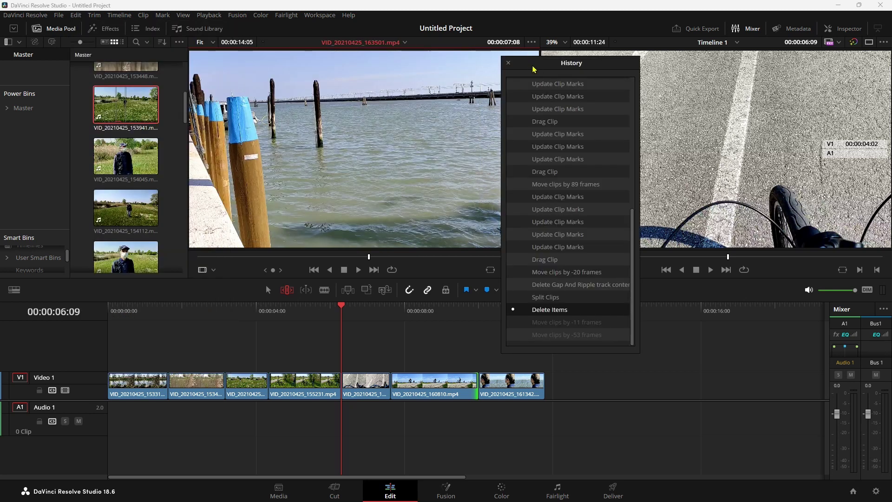
Reposition the History window and jump between Drag Clip and Update Clip Marks states, ending on Split Clips
{"action": "mouse_move", "coordinate": [532, 68]}
{"action": "left_mouse_down"}
{"action": "mouse_move", "coordinate": [747, 184]}
{"action": "mouse_move", "coordinate": [639, 178]}
{"action": "mouse_move", "coordinate": [658, 186]}
{"action": "left_mouse_up"}
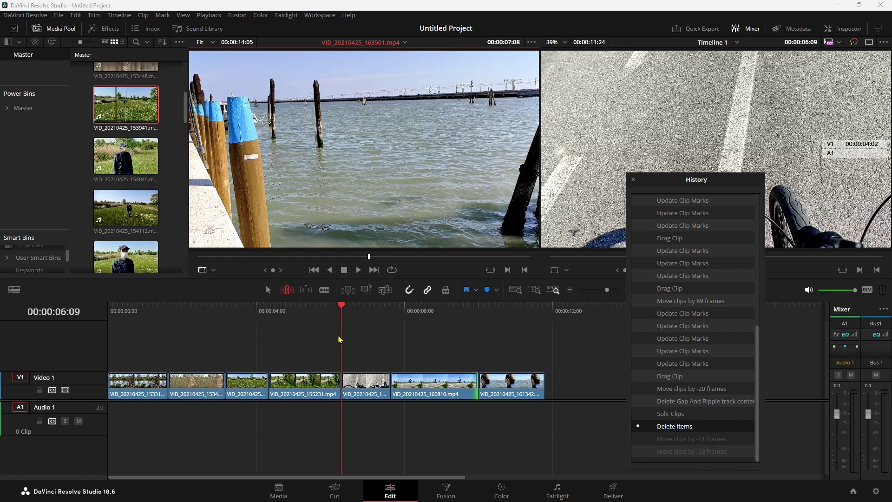
{"action": "left_click", "coordinate": [664, 376]}
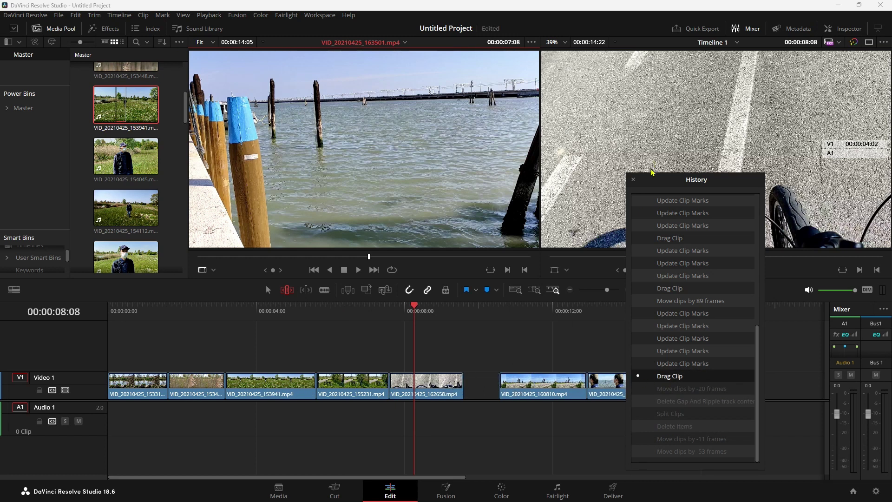
{"action": "left_click_drag", "start_coordinate": [652, 172], "coordinate": [700, 81]}
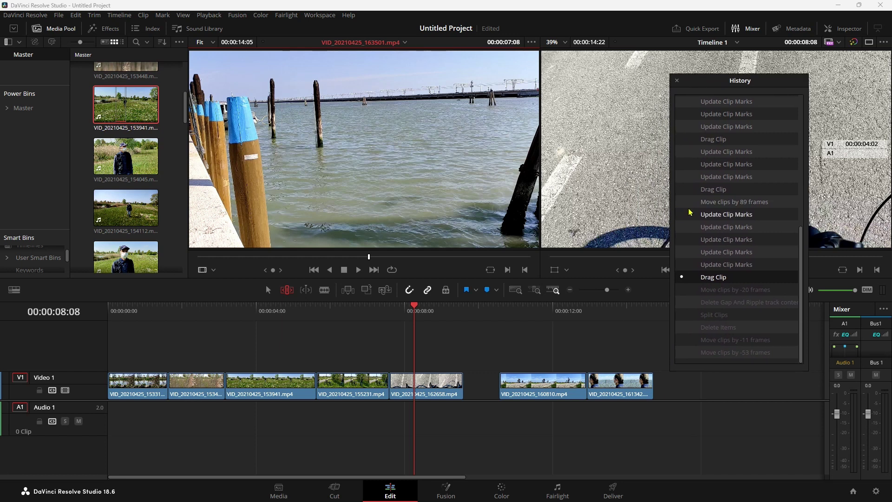
{"action": "left_click", "coordinate": [707, 214]}
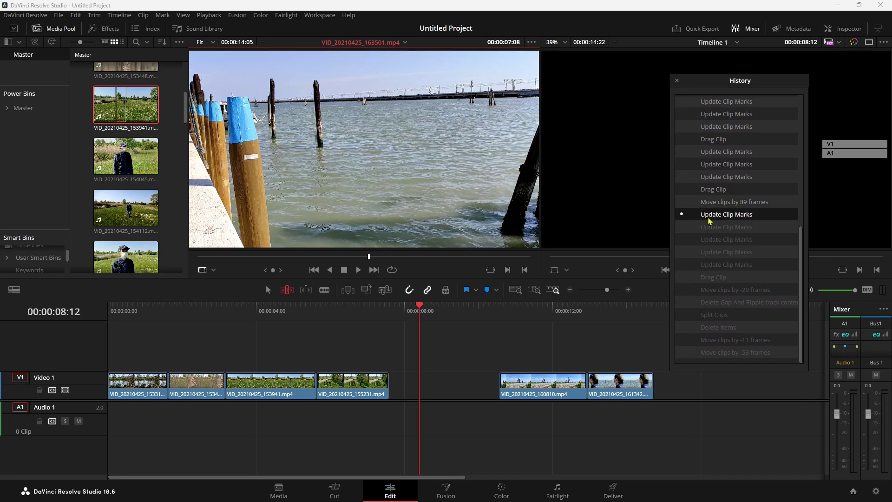
{"action": "left_click", "coordinate": [725, 189]}
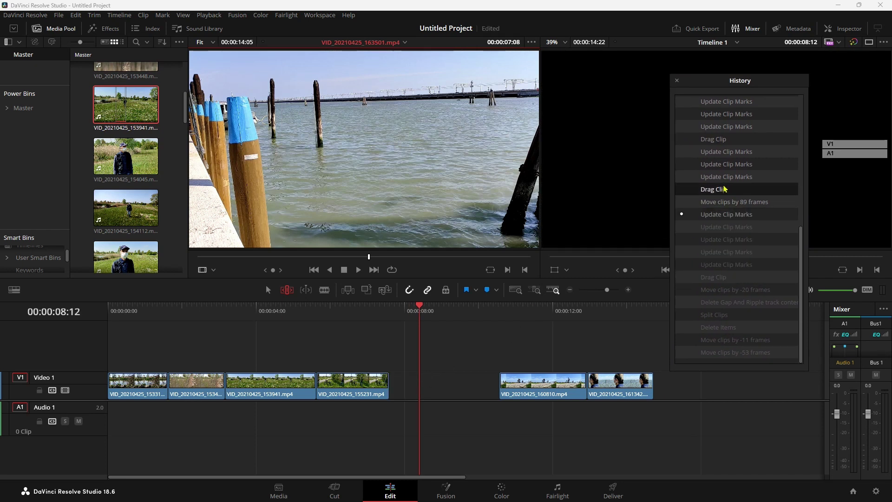
{"action": "left_click", "coordinate": [718, 150]}
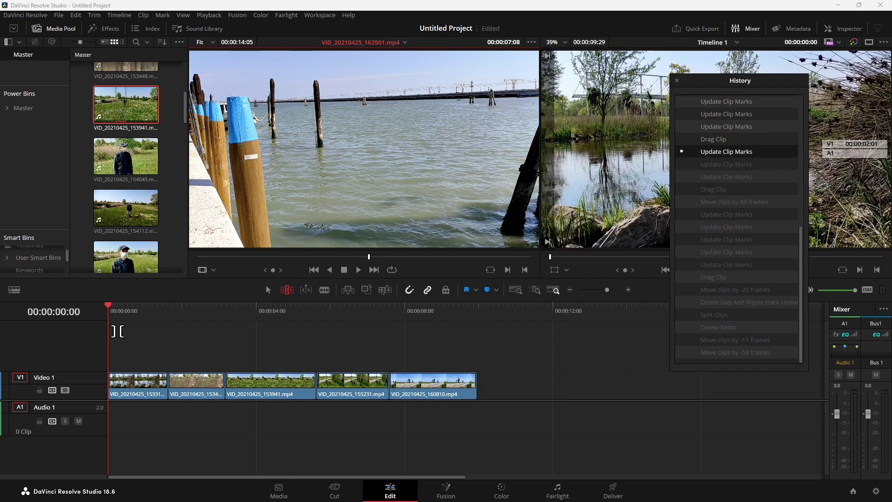
{"action": "left_click", "coordinate": [706, 139]}
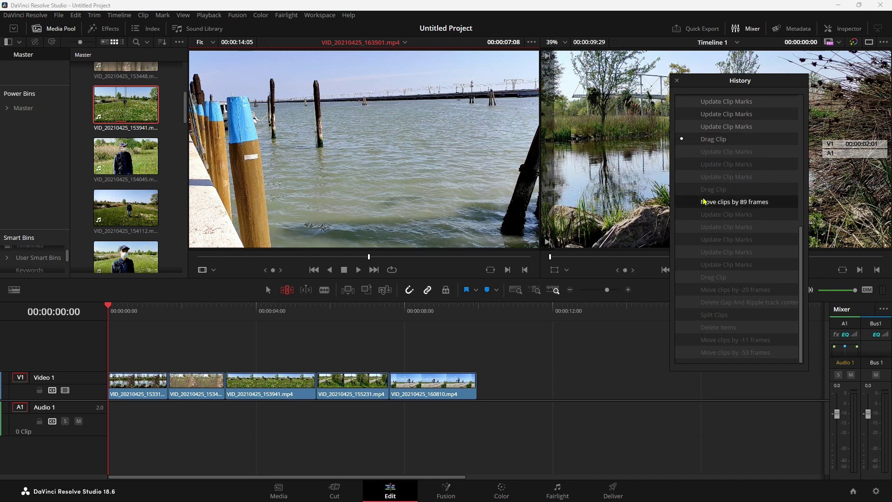
{"action": "left_click", "coordinate": [706, 252]}
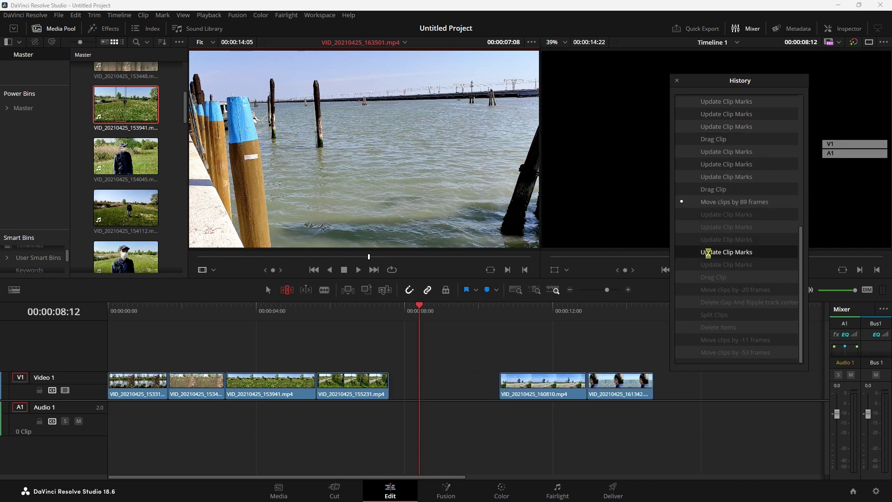
{"action": "left_click", "coordinate": [710, 315]}
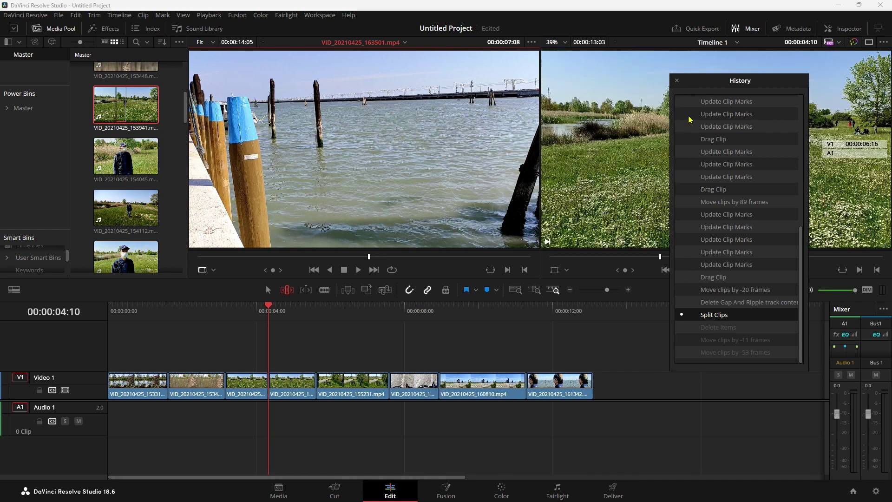
Close the History window, reopen it with its keyboard shortcut, and close it again
{"action": "left_click", "coordinate": [677, 81]}
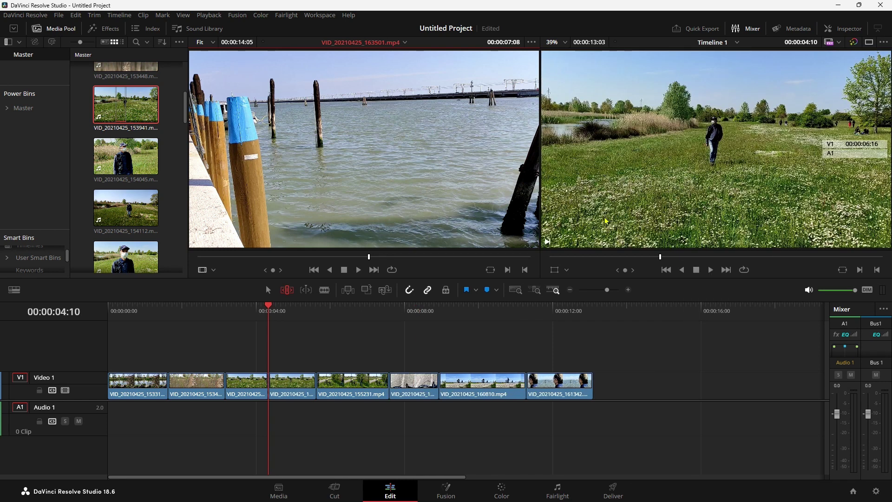
{"action": "key", "text": "ctrl+h"}
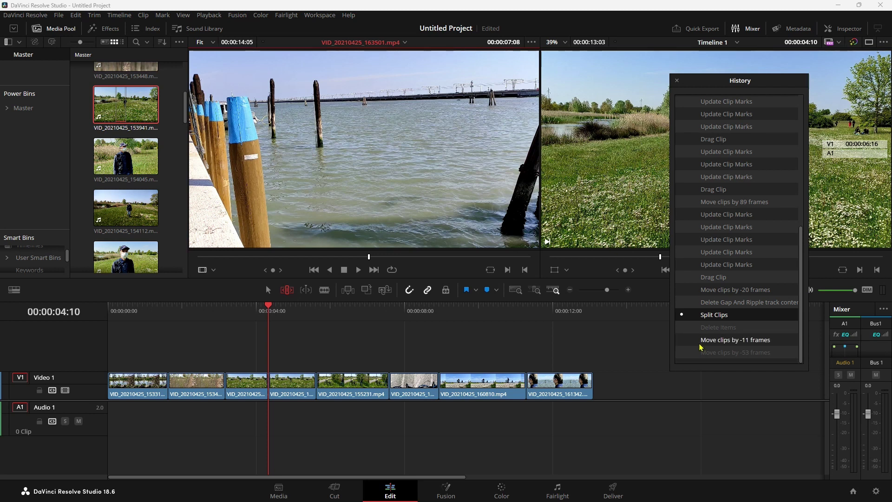
{"action": "left_click", "coordinate": [677, 81]}
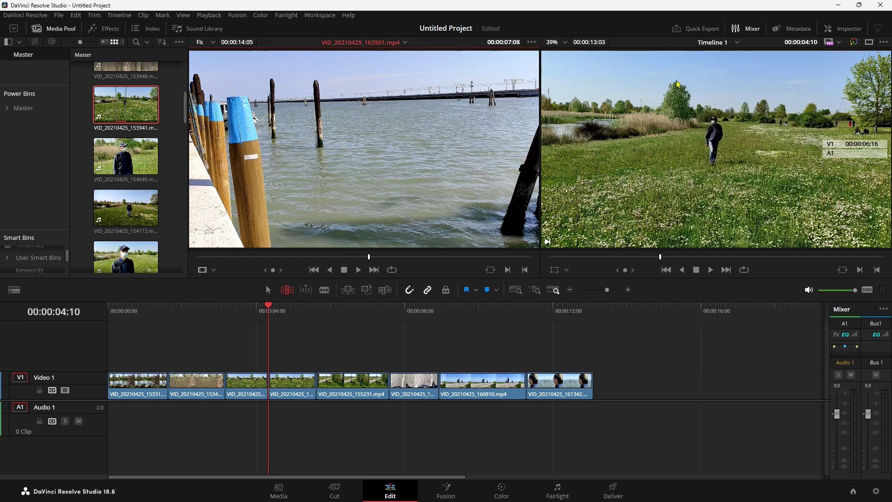
{"action": "left_click", "coordinate": [28, 16]}
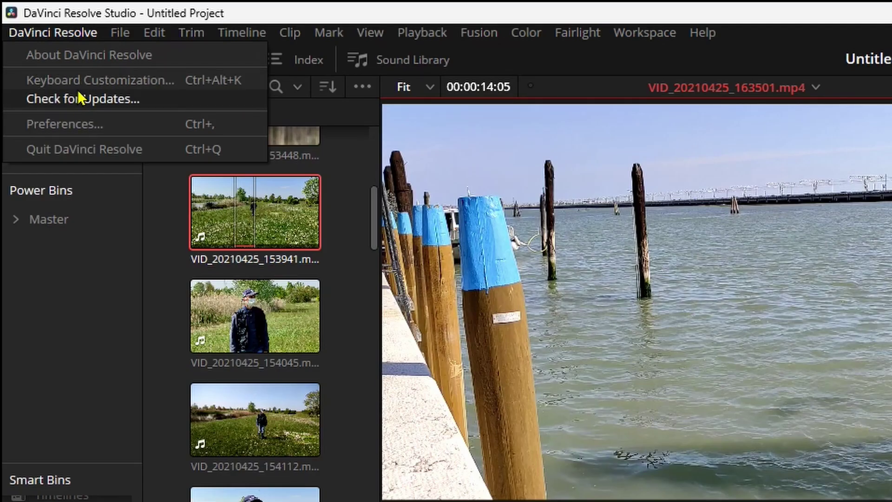
{"action": "left_click", "coordinate": [77, 85]}
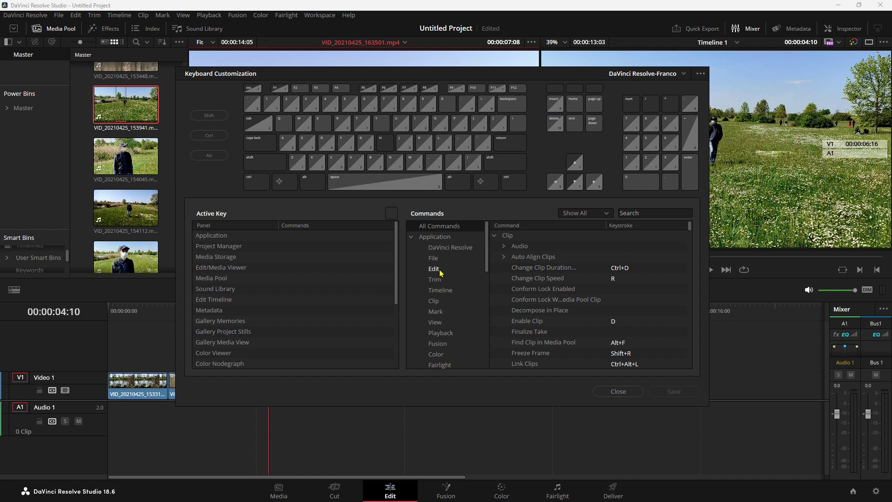
{"action": "left_click", "coordinate": [434, 269]}
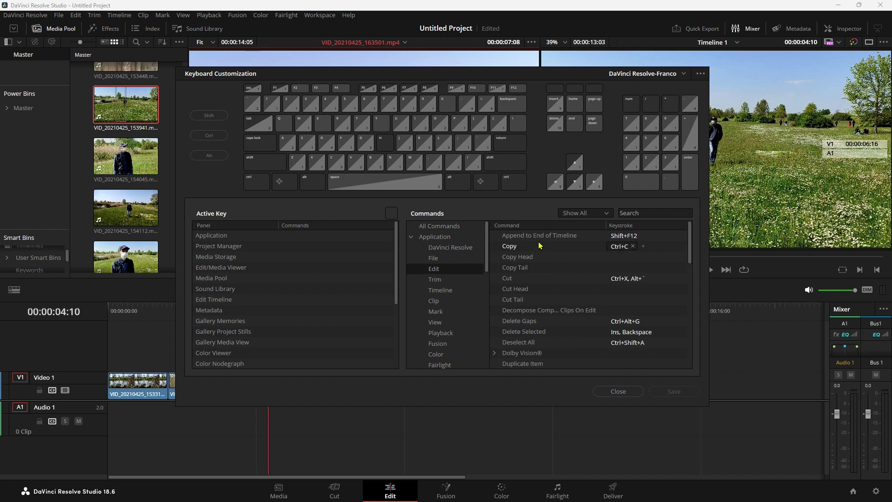
{"action": "left_click", "coordinate": [643, 213]}
{"action": "type", "text": "open"}
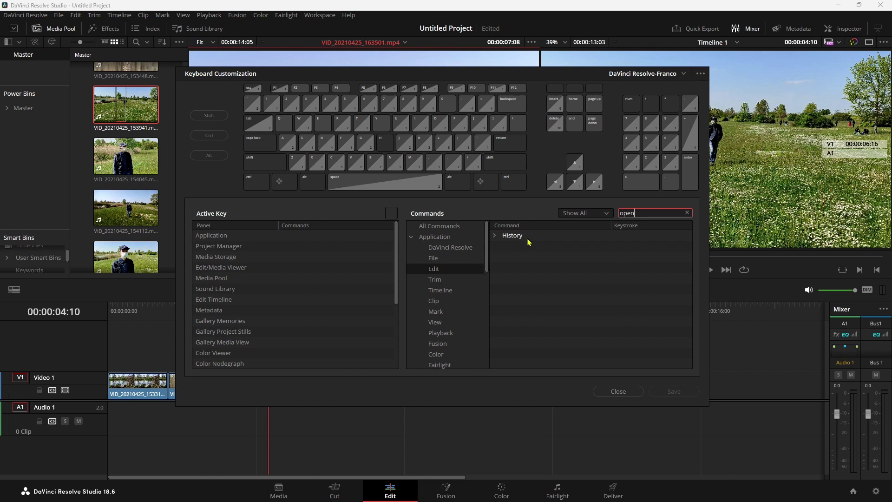
{"action": "left_click", "coordinate": [494, 236]}
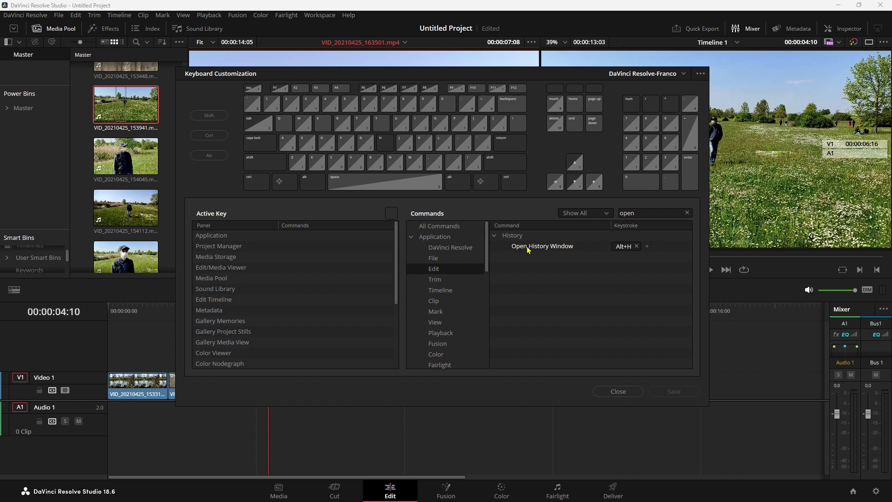
{"action": "left_click", "coordinate": [648, 246]}
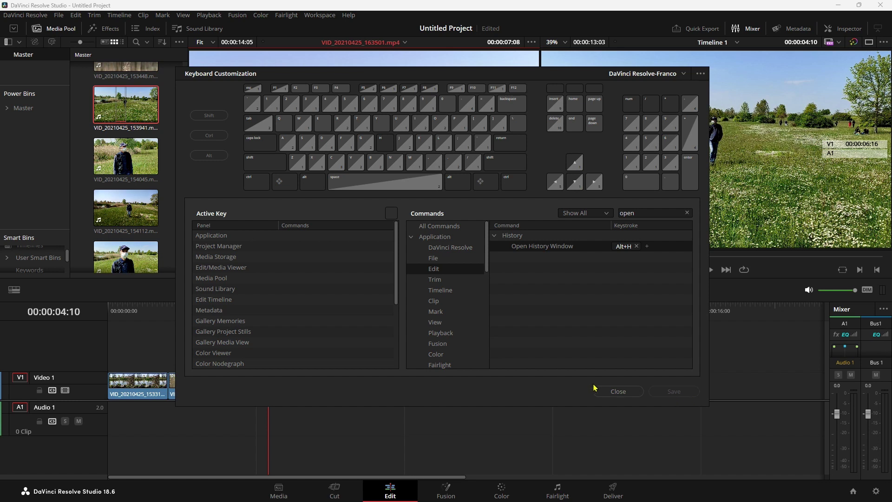
{"action": "key", "text": "Escape"}
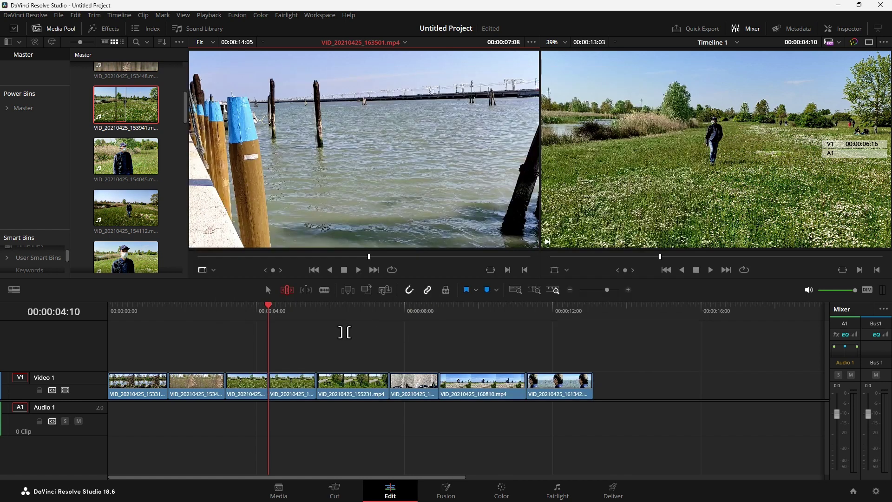
Browse the recent steps under Edit > History, then open the floating History window with Alt+H
{"action": "left_click", "coordinate": [93, 15]}
{"action": "mouse_move", "coordinate": [76, 15]}
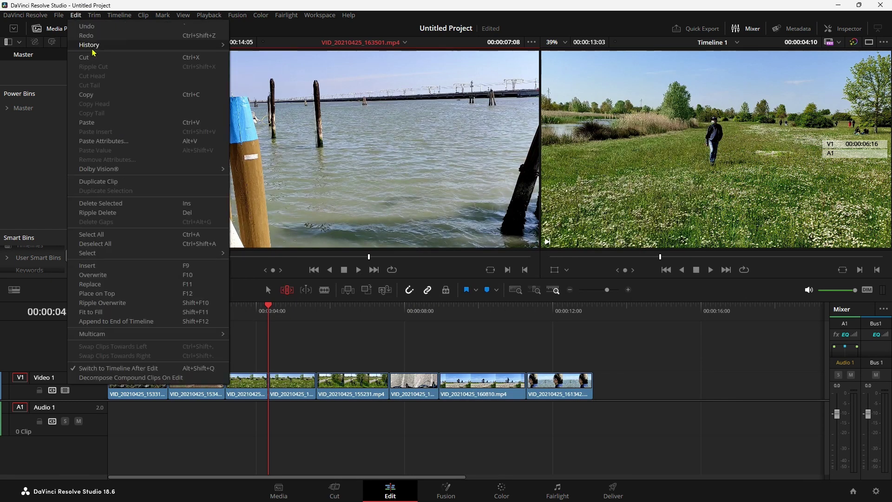
{"action": "mouse_move", "coordinate": [125, 46]}
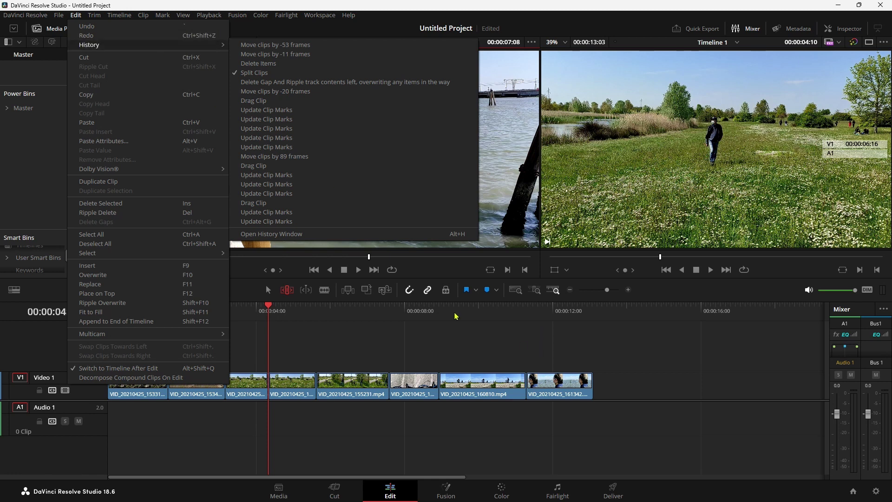
{"action": "key", "text": "Escape"}
{"action": "key", "text": "Escape"}
{"action": "key", "text": "alt+h"}
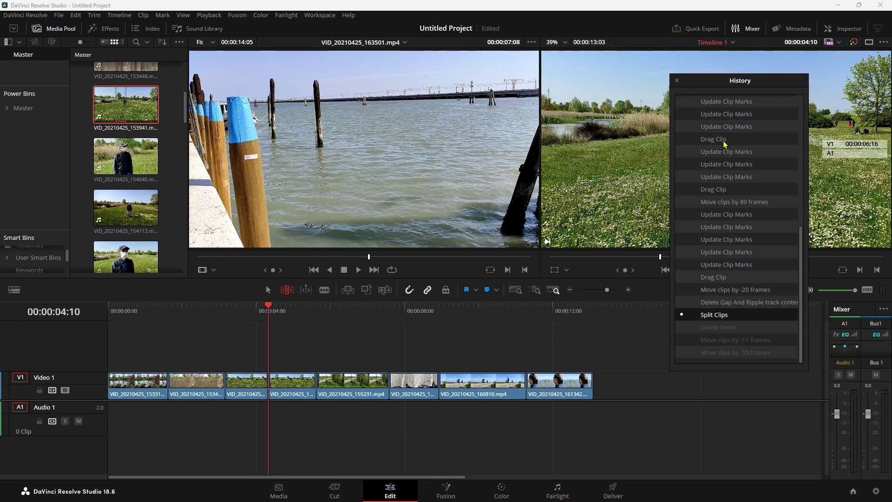
Revert to Original, then redo the clip import, both clip-marks updates and the first Drag Clip
{"action": "scroll", "coordinate": [725, 144], "scroll_direction": "up", "scroll_amount": 10}
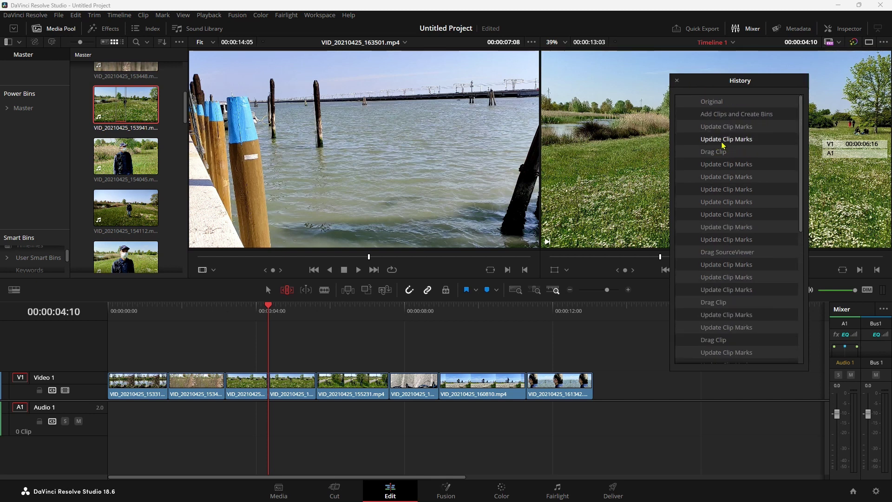
{"action": "left_click", "coordinate": [721, 101]}
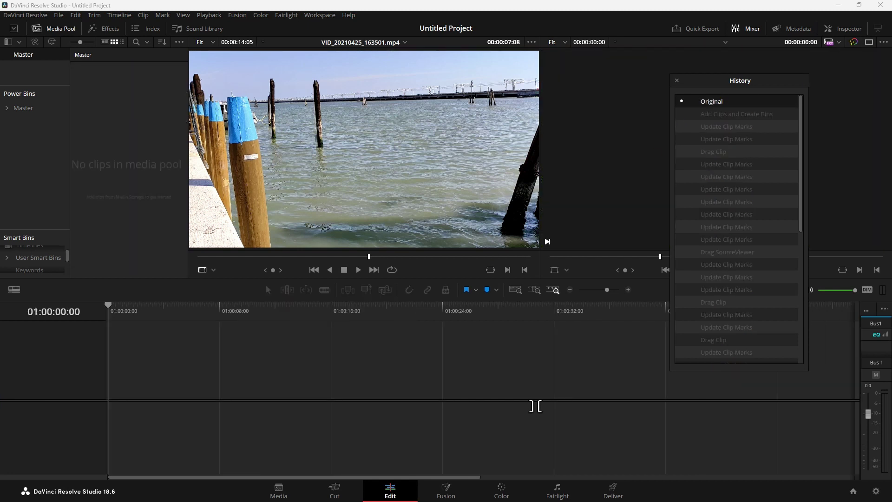
{"action": "left_click", "coordinate": [722, 115]}
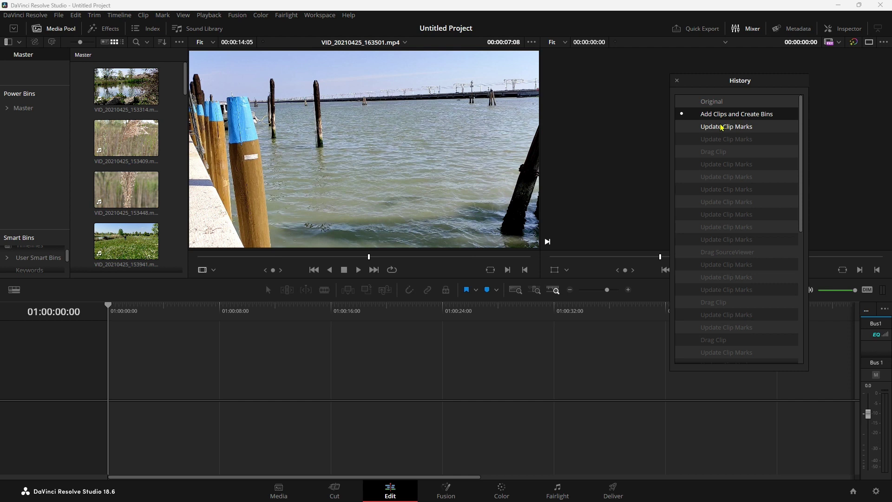
{"action": "left_click", "coordinate": [721, 126]}
{"action": "left_click", "coordinate": [717, 140]}
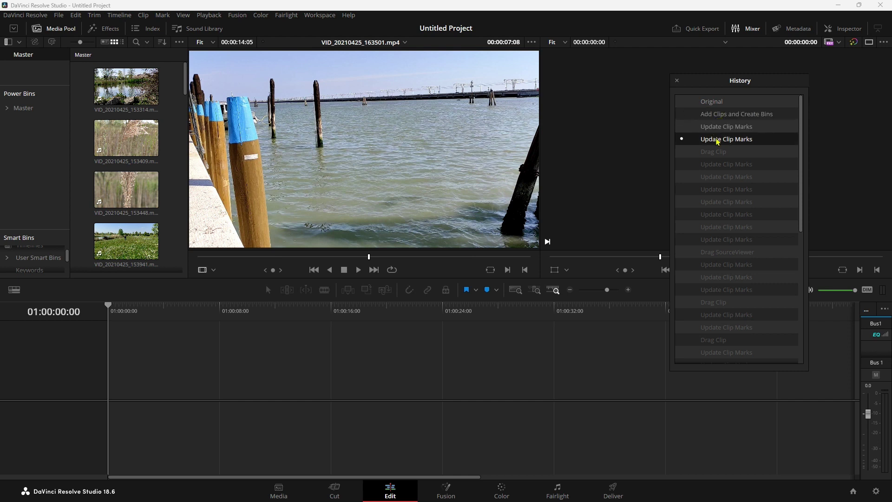
{"action": "left_click", "coordinate": [714, 151]}
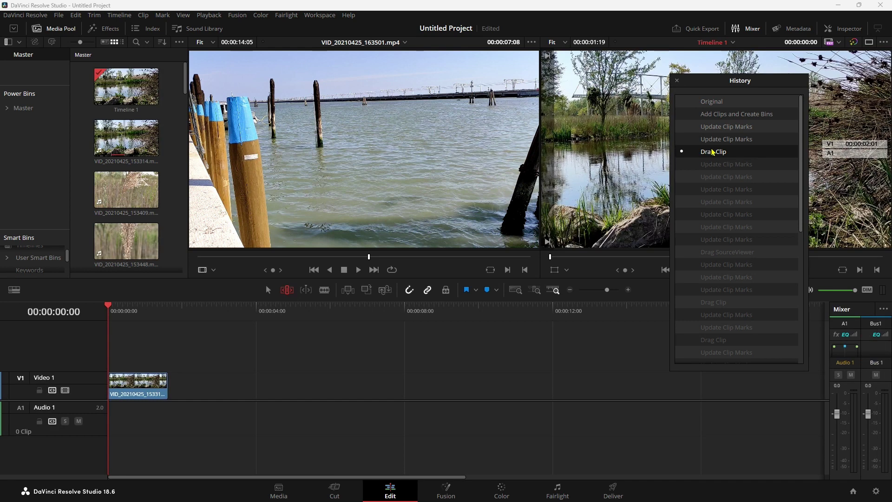
Redo the second through fifth Drag Clip steps, then close the History window
{"action": "left_click", "coordinate": [714, 252]}
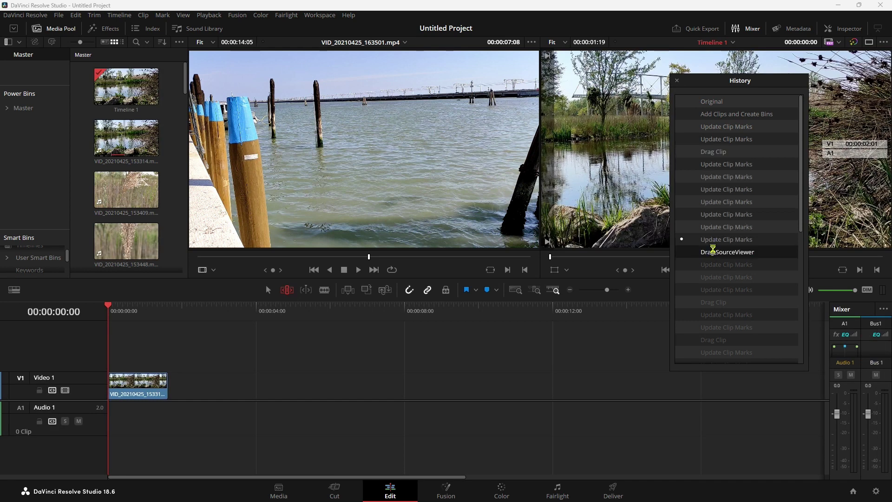
{"action": "left_click", "coordinate": [713, 303]}
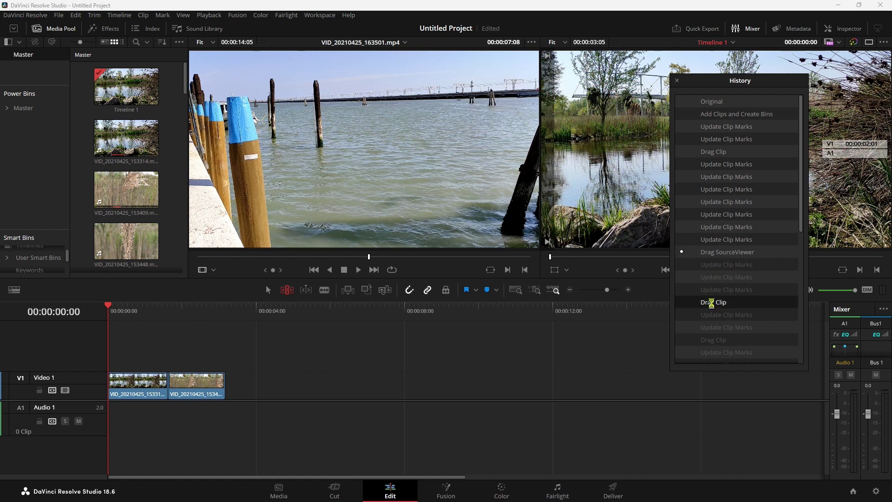
{"action": "left_click", "coordinate": [714, 340]}
{"action": "scroll", "coordinate": [714, 336], "scroll_direction": "down", "scroll_amount": 2}
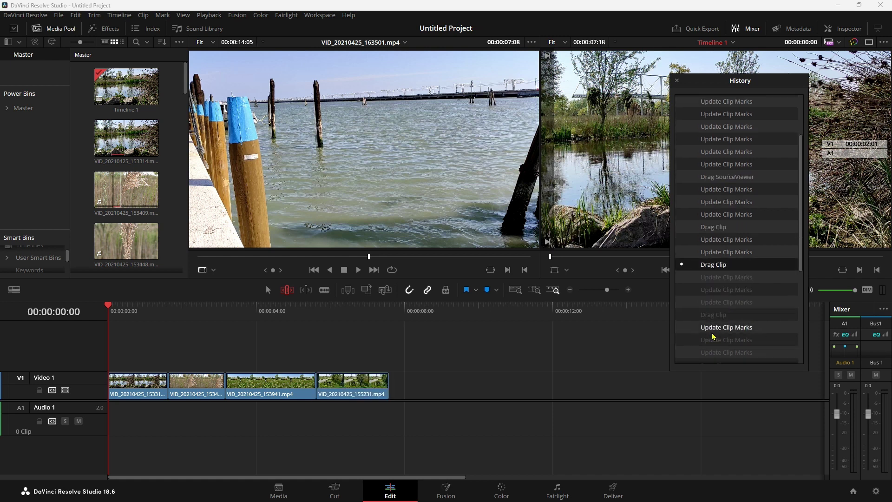
{"action": "scroll", "coordinate": [713, 336], "scroll_direction": "down", "scroll_amount": 1}
{"action": "left_click", "coordinate": [715, 276]}
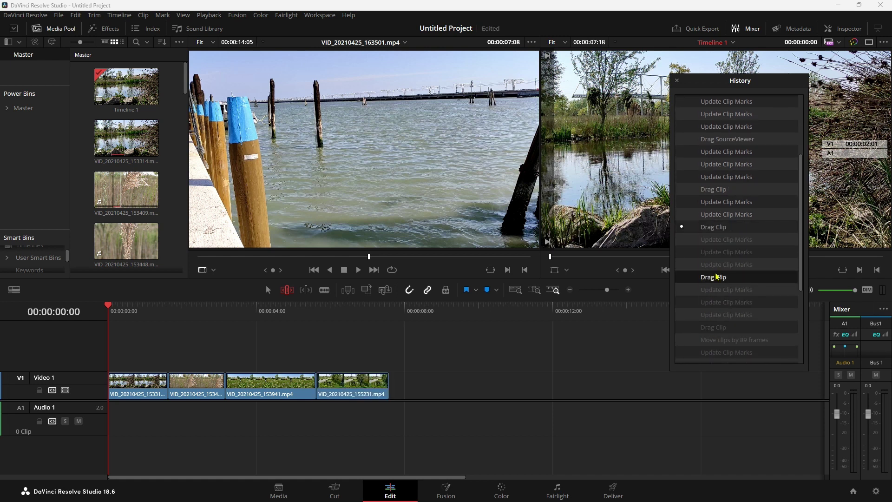
{"action": "left_click", "coordinate": [676, 82]}
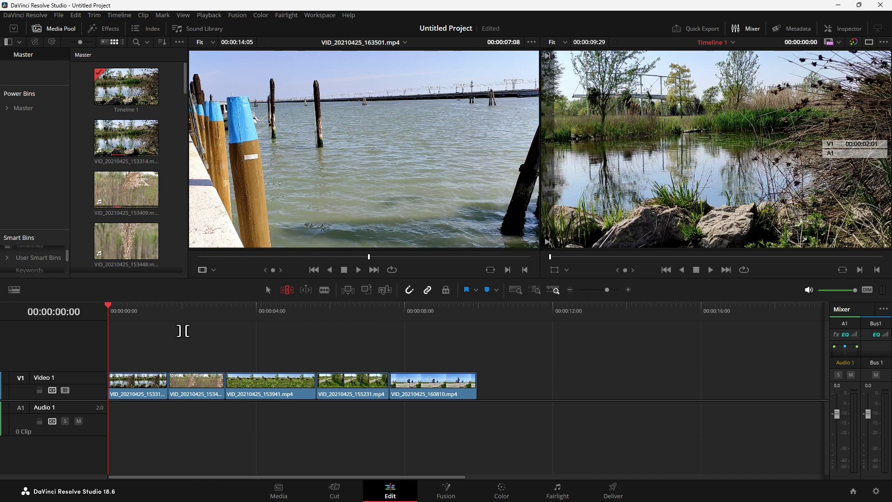
Scrub the playhead through the five-clip timeline to 00:00:07:18, where the fifth clip begins
{"action": "left_click_drag", "start_coordinate": [109, 300], "coordinate": [296, 307]}
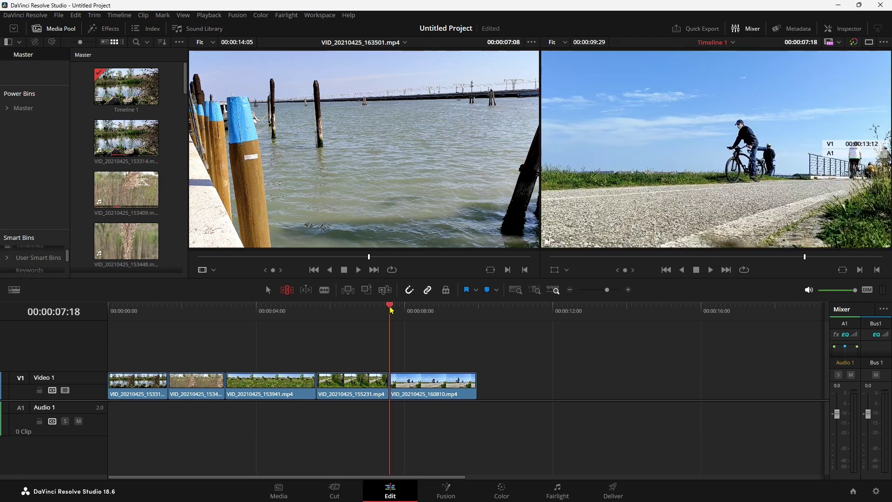